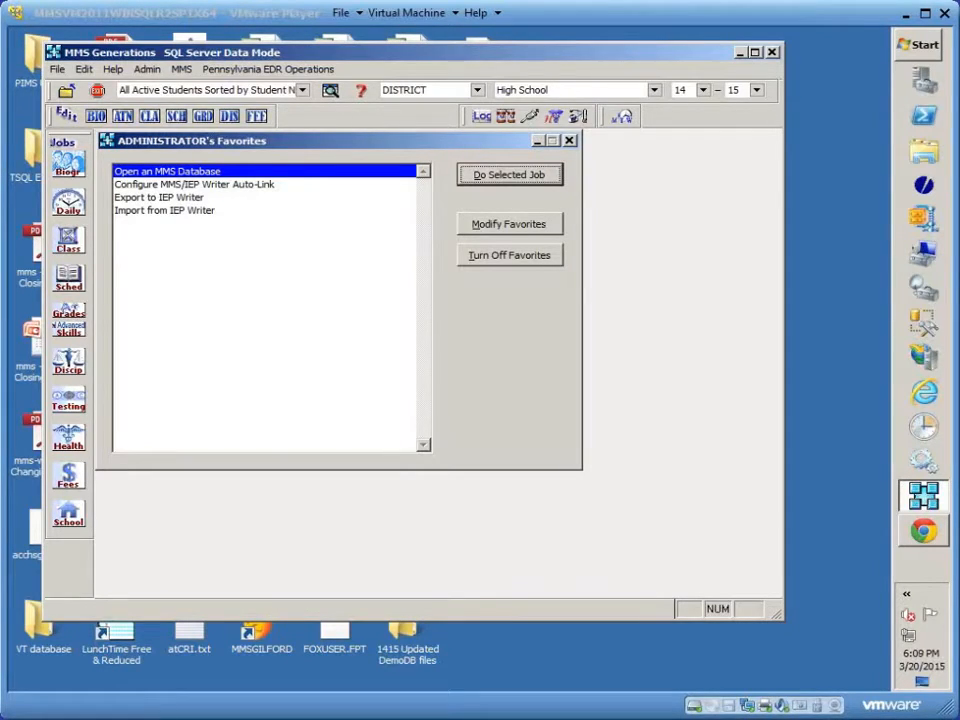
- Open the Parent/Student Portal setup from the school operations and go to its Attendance page
left_click(68, 520)
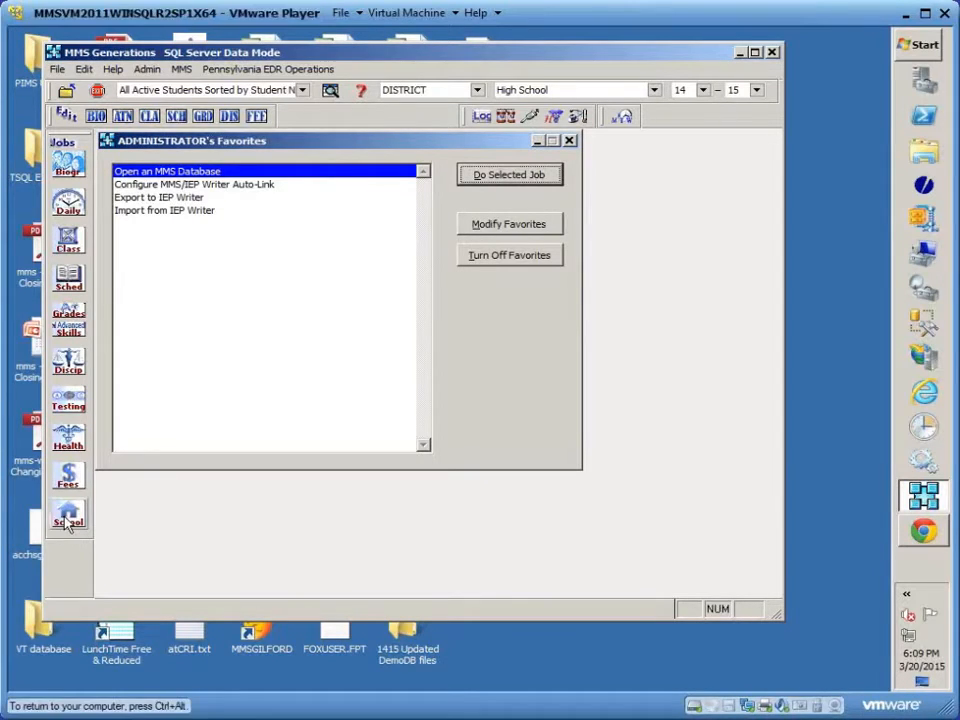
mouse_move(150, 341)
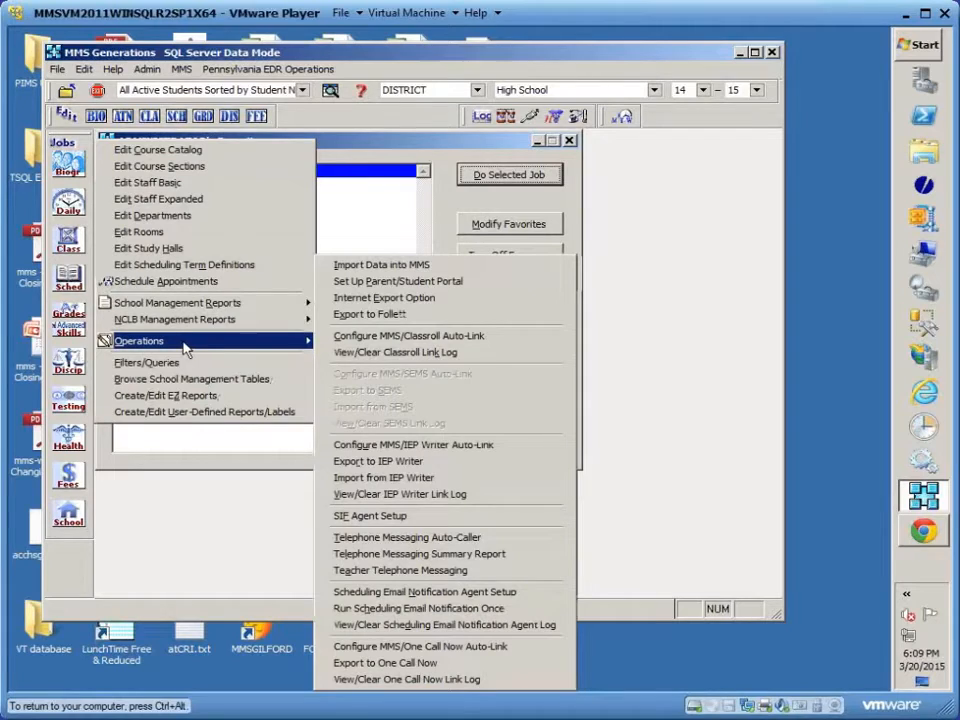
left_click(484, 290)
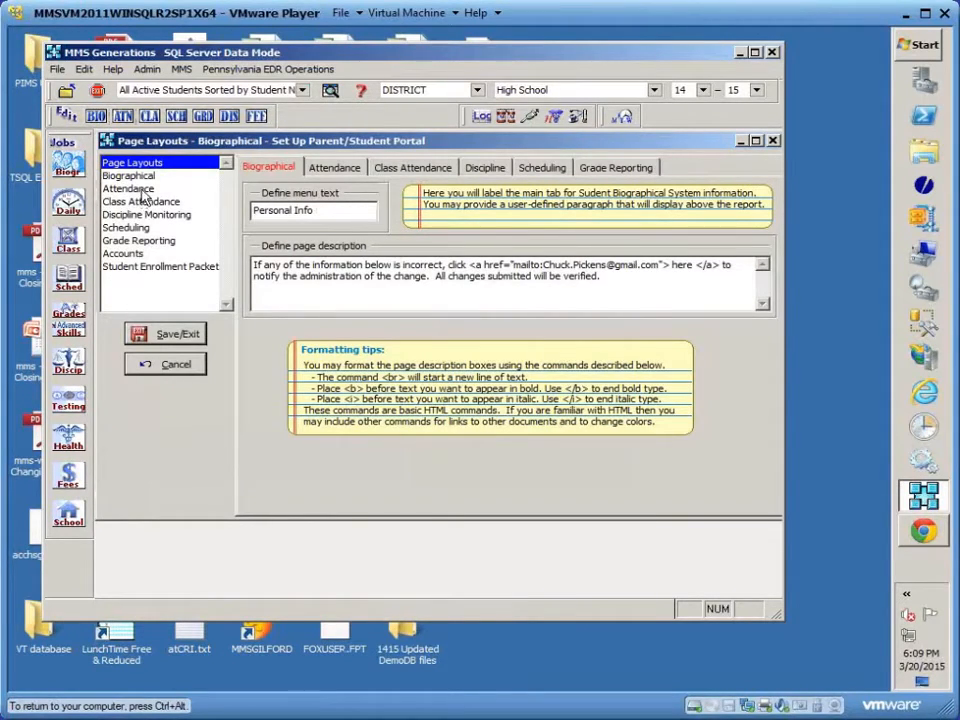
left_click(138, 190)
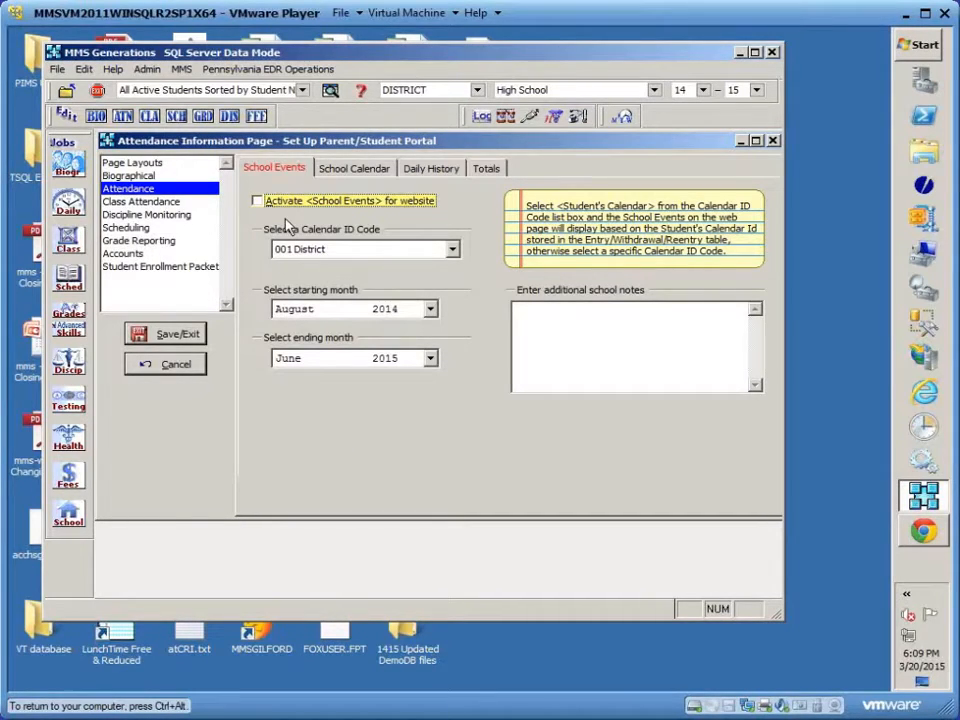
- Try activating School Events for the website in the attendance setup
left_click(259, 203)
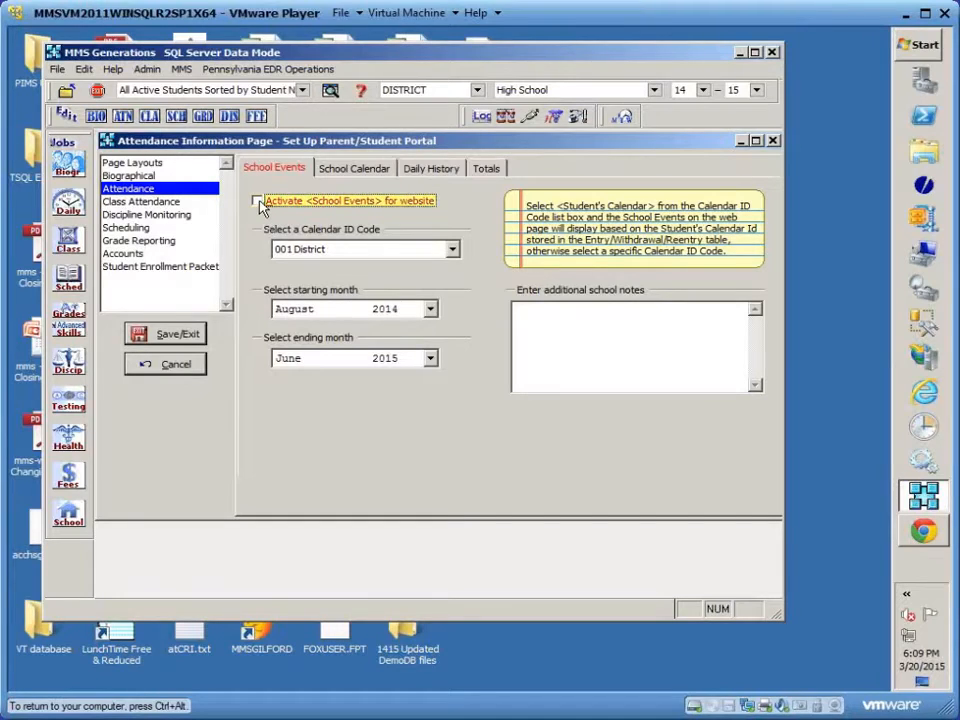
left_click(259, 203)
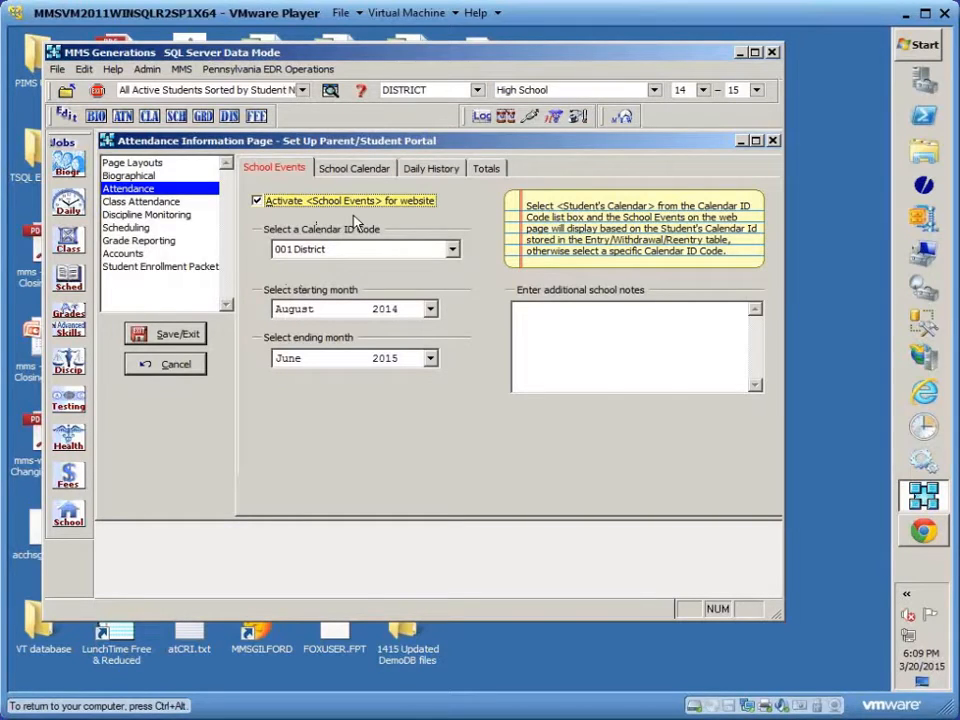
left_click(258, 203)
- Set the website's School Calendar to use calendar 001 District with a starting month of August 2014
left_click(350, 170)
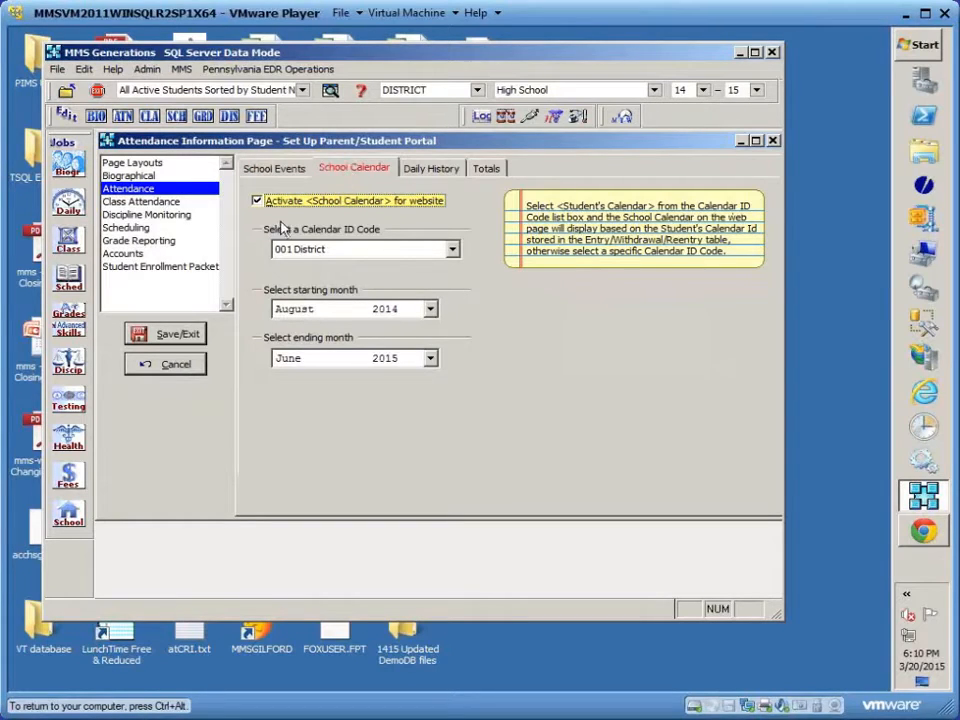
left_click(452, 250)
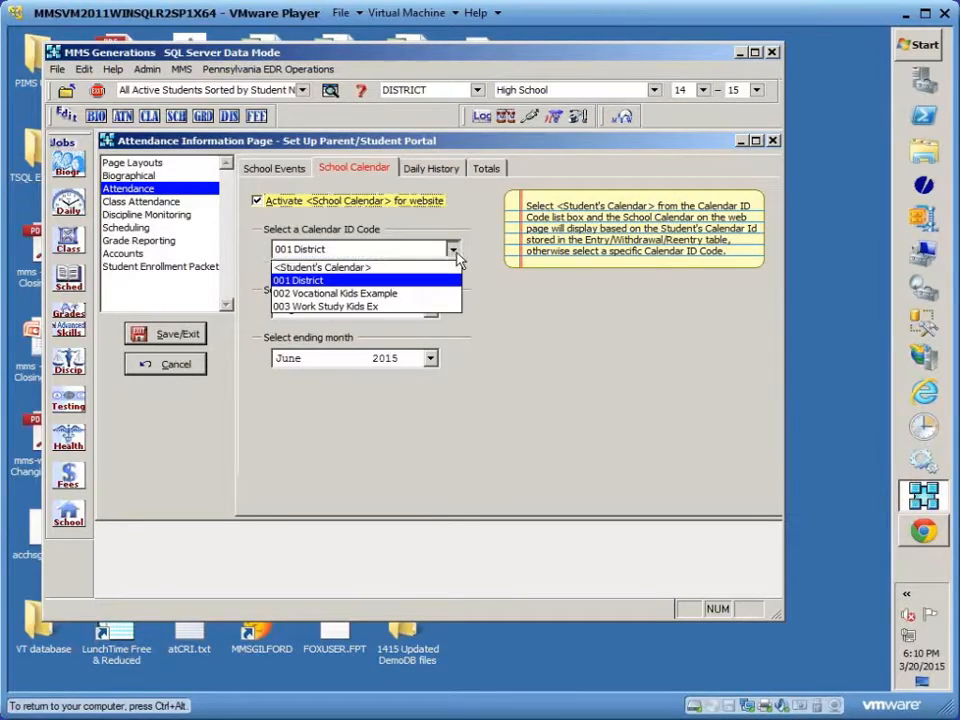
left_click(305, 286)
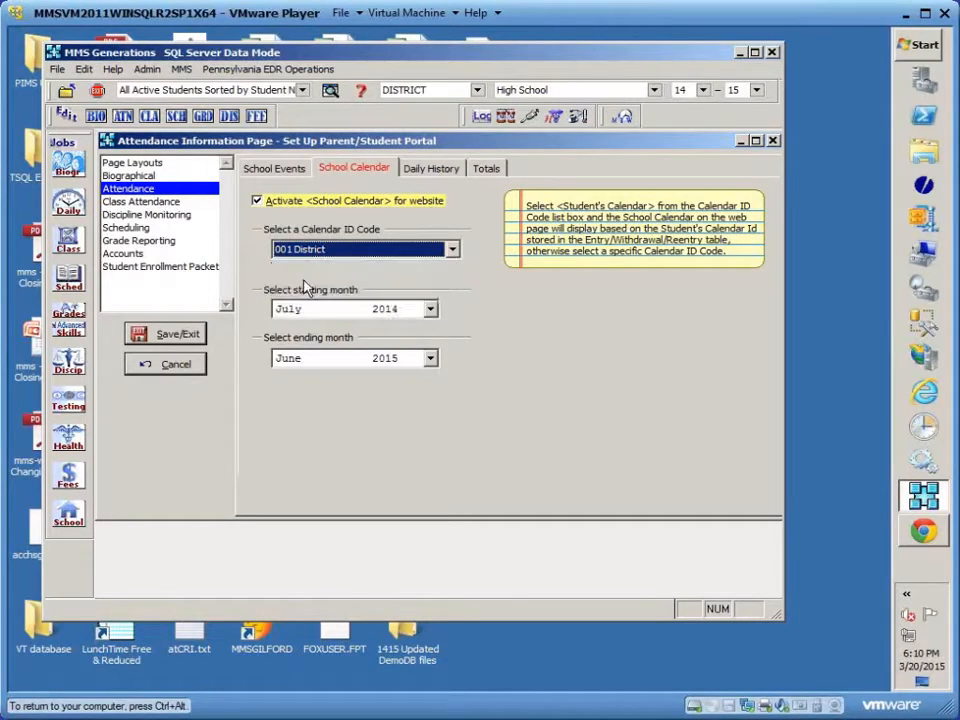
left_click(432, 313)
left_click(429, 311)
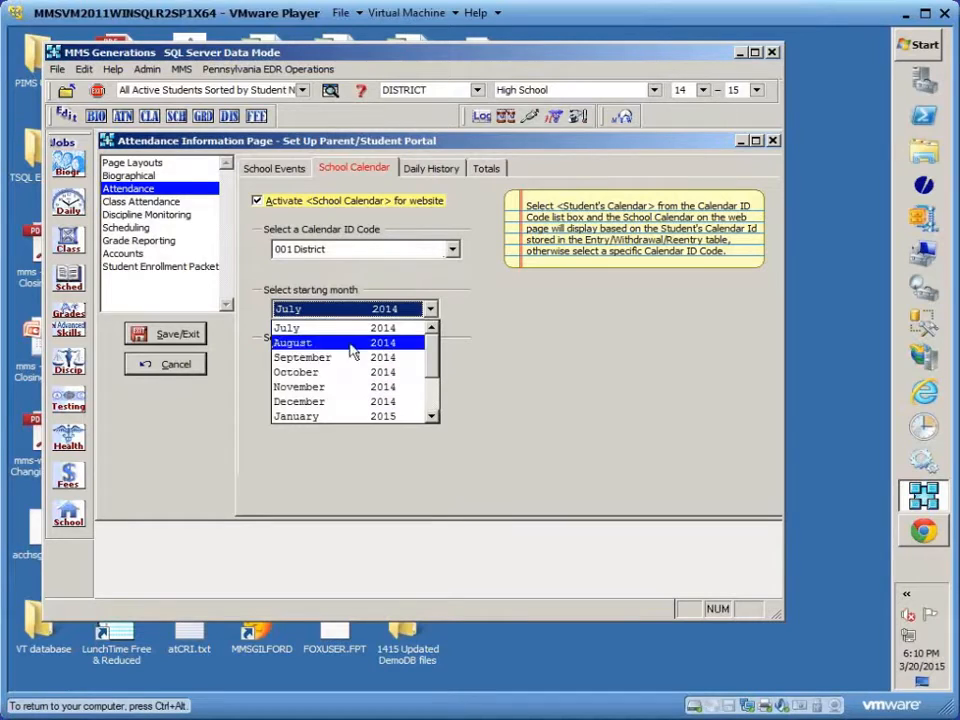
left_click(351, 344)
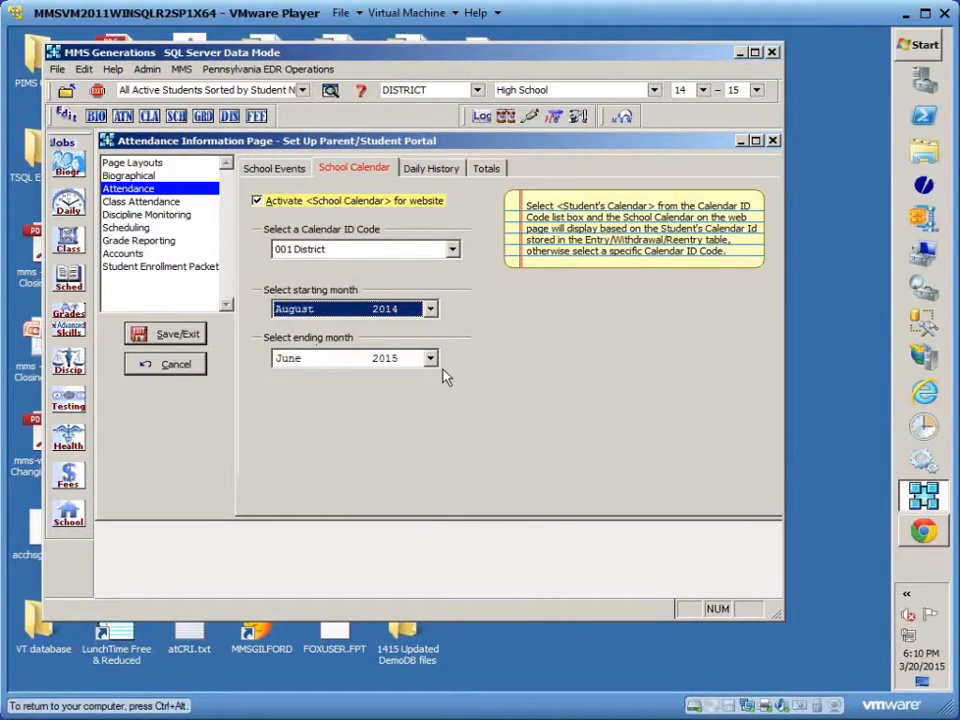
- Review the Daily History and Totals settings for attendance, including the attendance codes the totals are based on
left_click(421, 169)
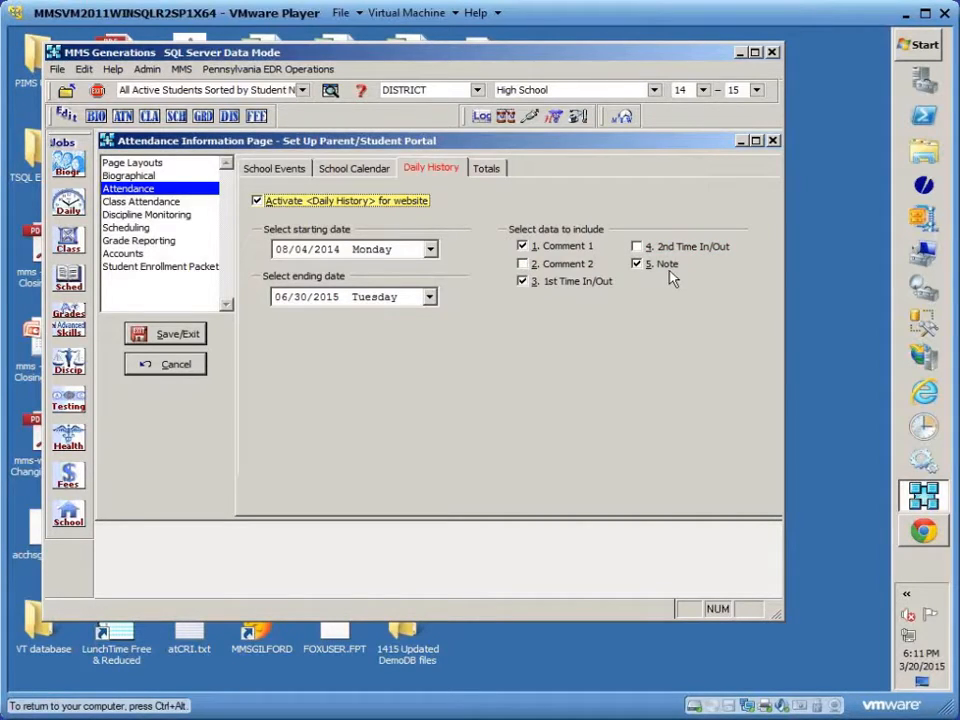
left_click(487, 169)
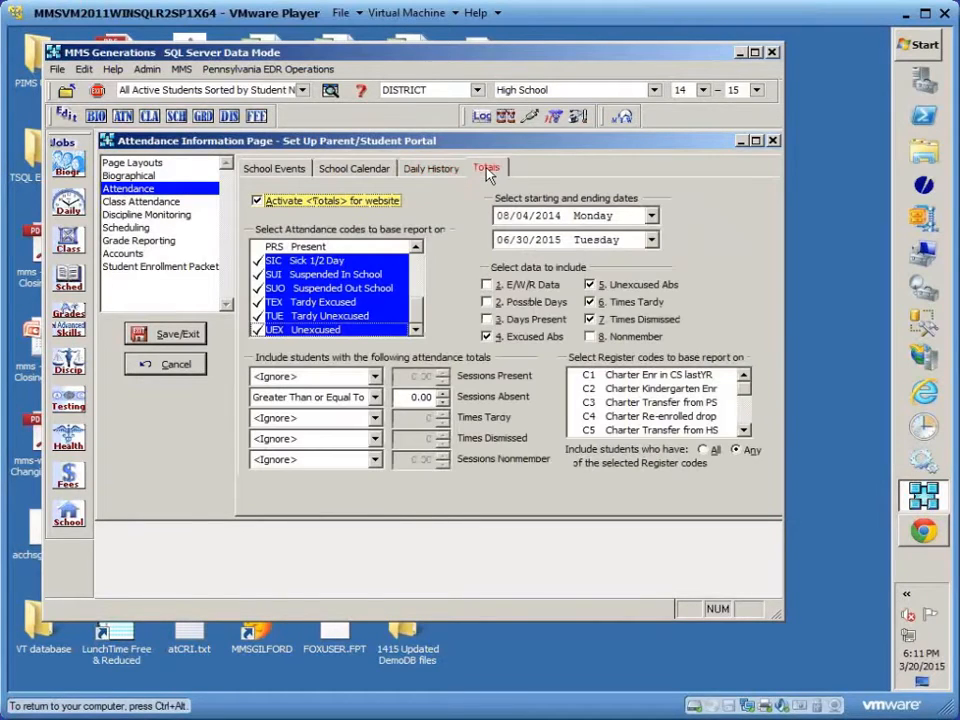
left_click(257, 201)
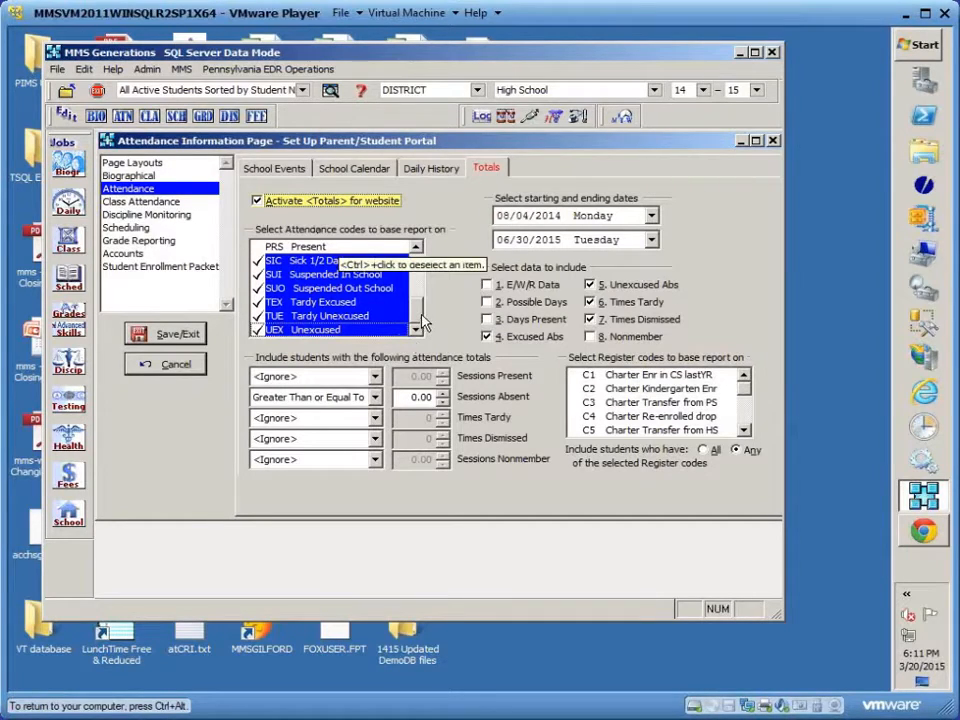
mouse_move(422, 316)
left_mouse_down()
mouse_move(426, 262)
mouse_move(427, 320)
left_mouse_up()
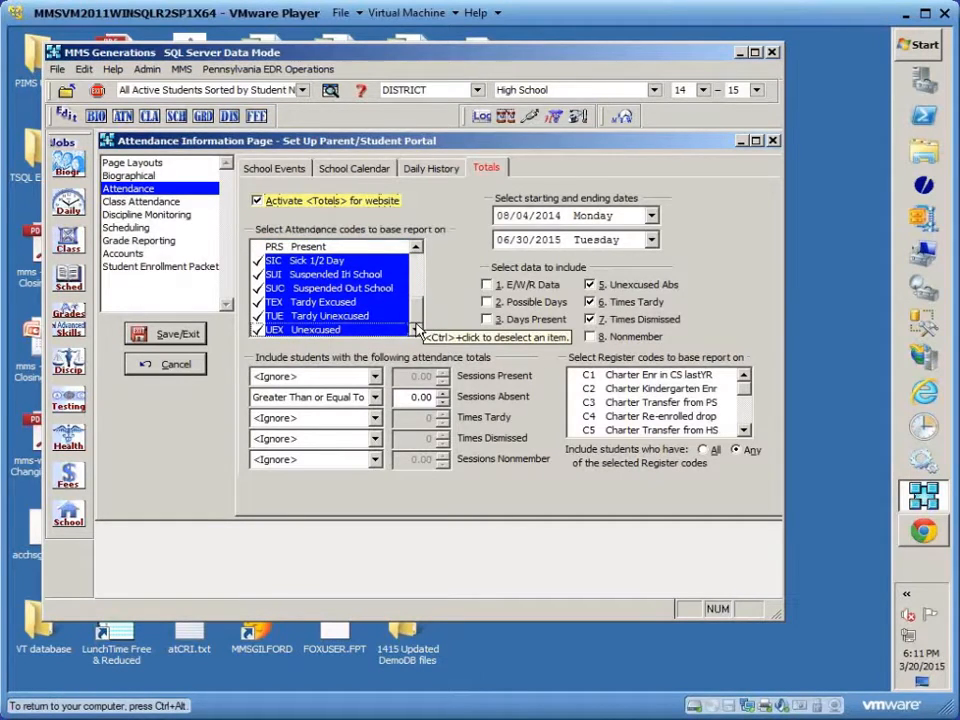
- Try toggling the Suspended Out School, Tardy Excused and Present attendance codes for the Totals report
left_click(302, 290, "ctrl")
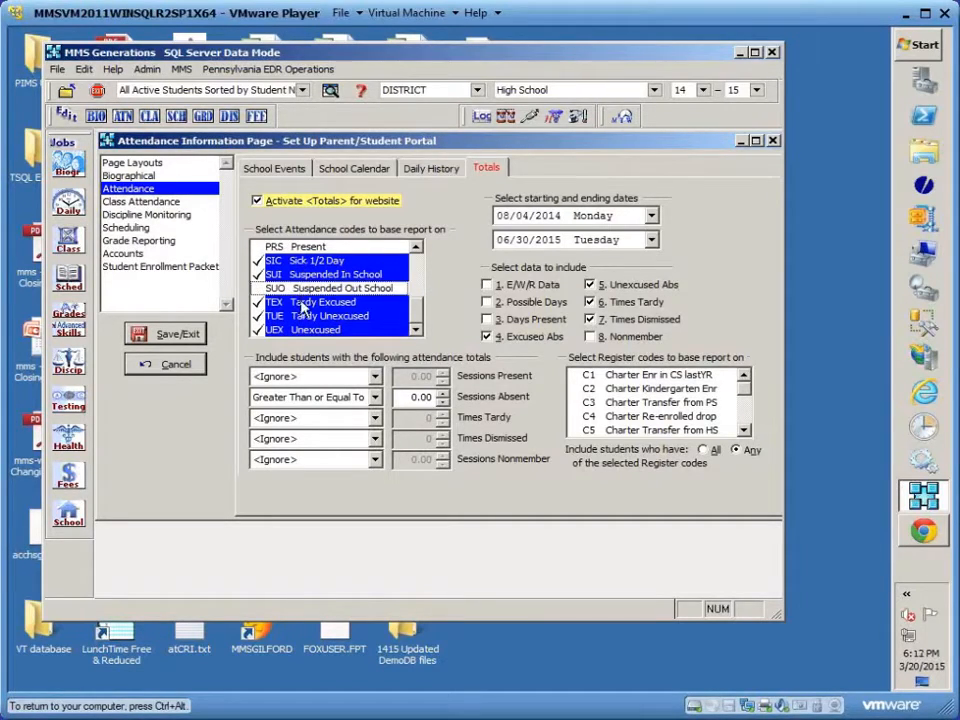
left_click(305, 302, "ctrl")
left_click(305, 301, "ctrl")
left_click(301, 287, "ctrl")
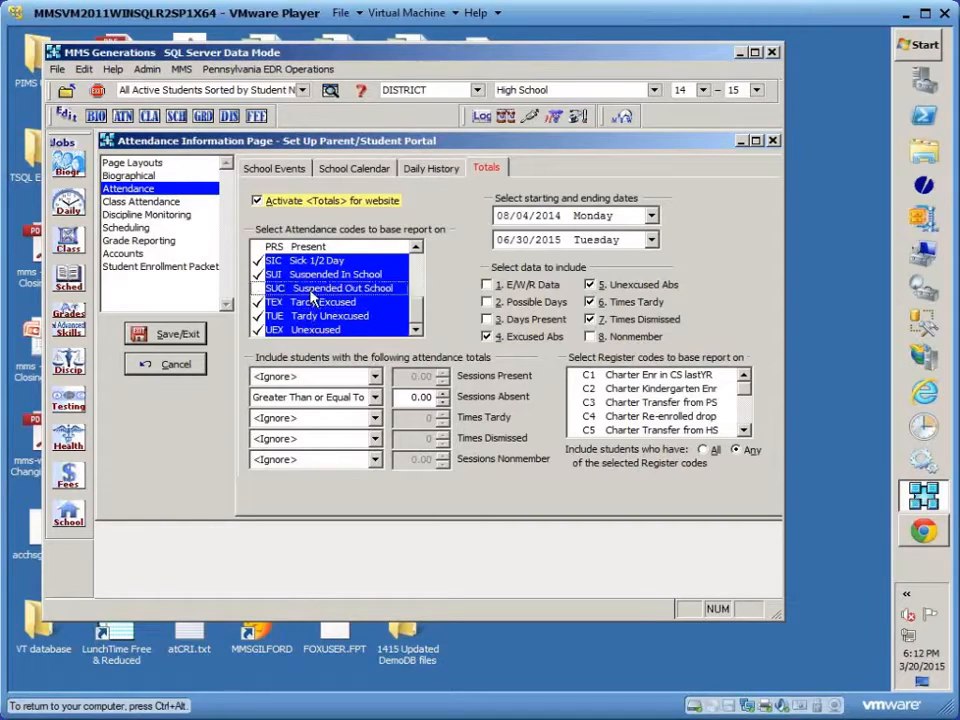
left_click(330, 247, "ctrl")
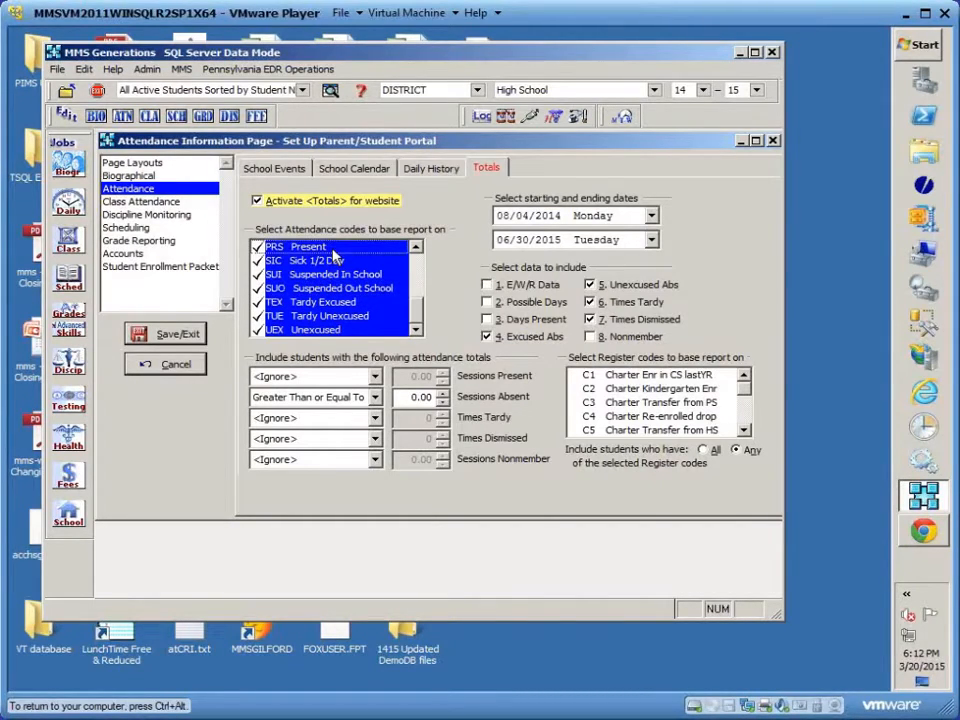
left_click(332, 248, "ctrl")
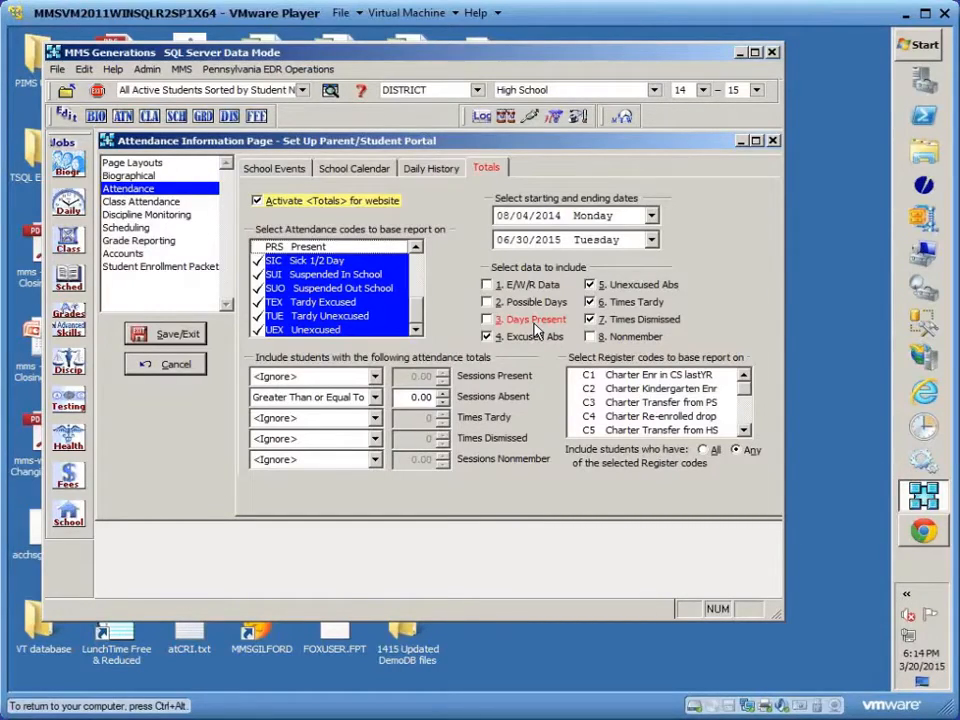
- Recheck the School Events setting and view the student's Daily History attendance report in the parent portal in Google Chrome
left_click(266, 172)
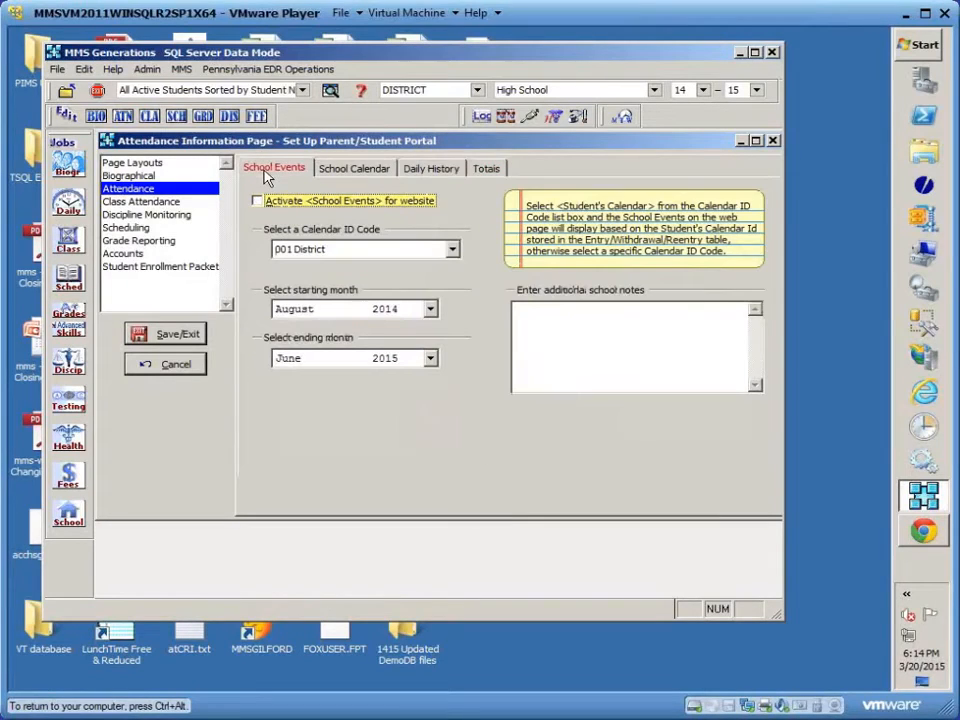
left_click(257, 201)
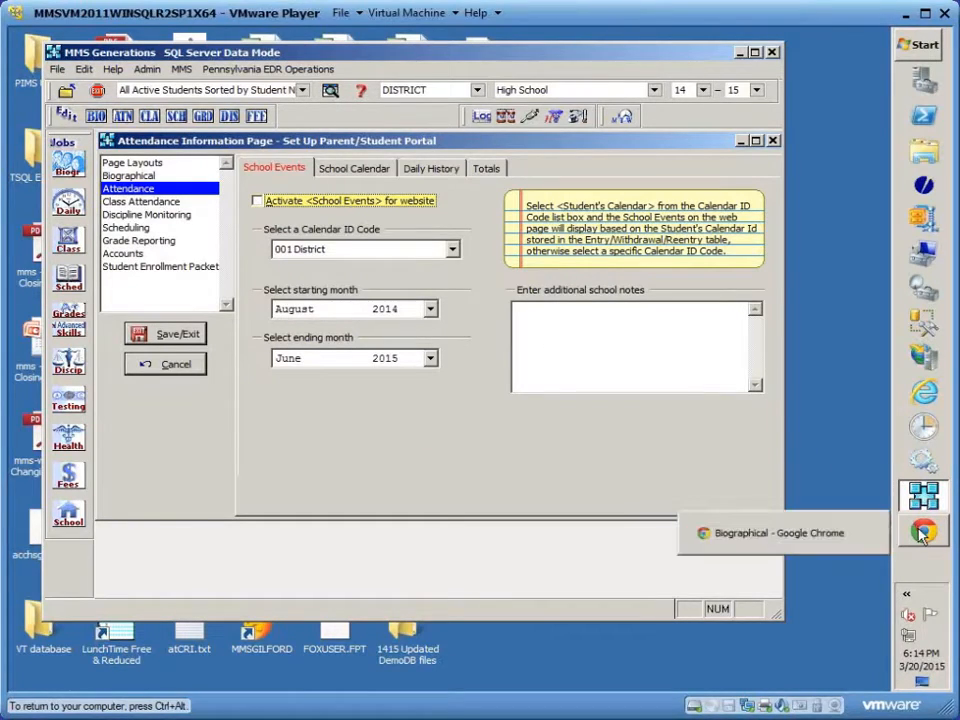
left_click(741, 52)
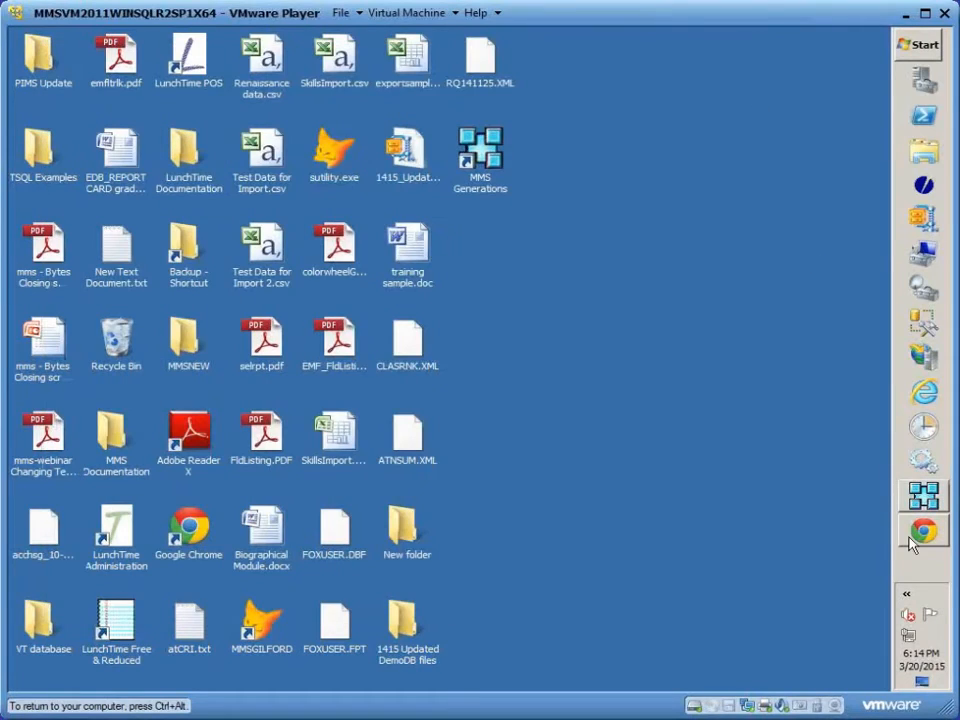
left_click(922, 532)
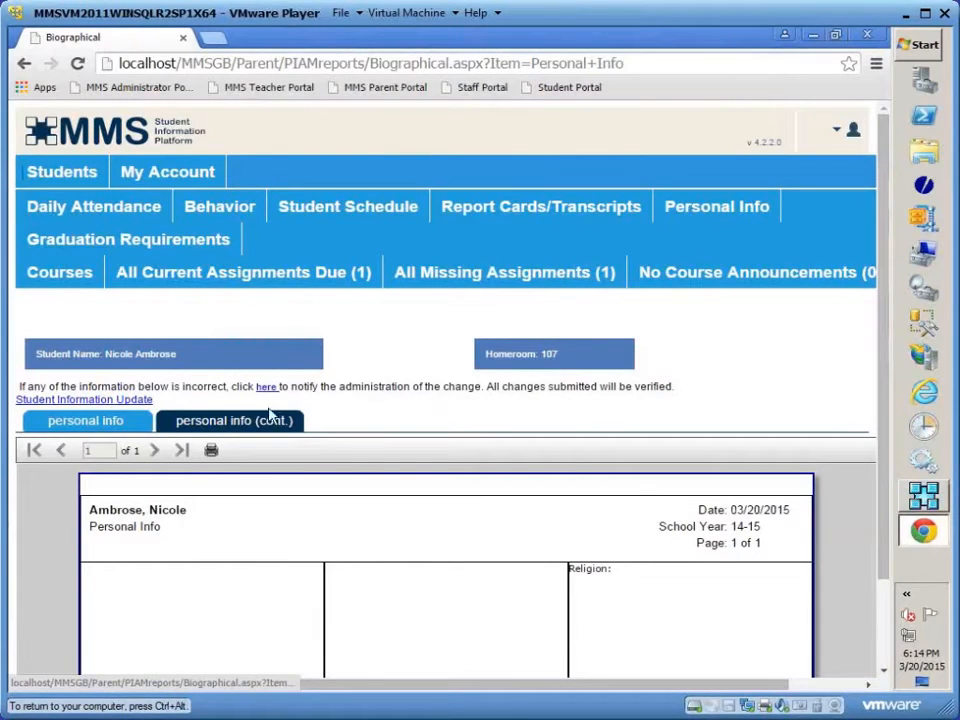
mouse_move(96, 214)
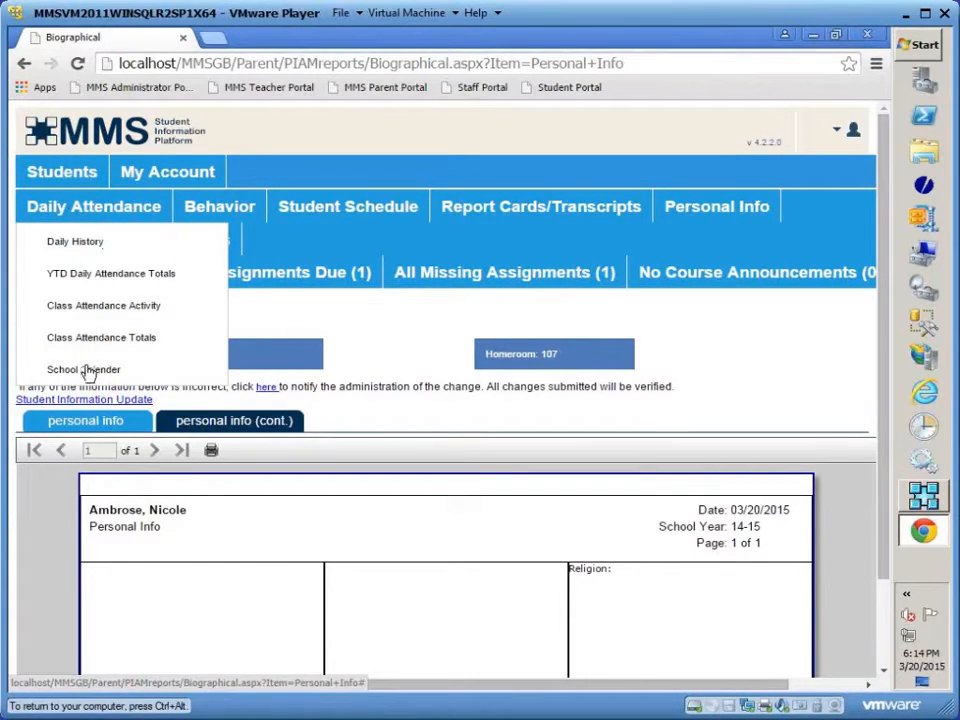
left_click(85, 245)
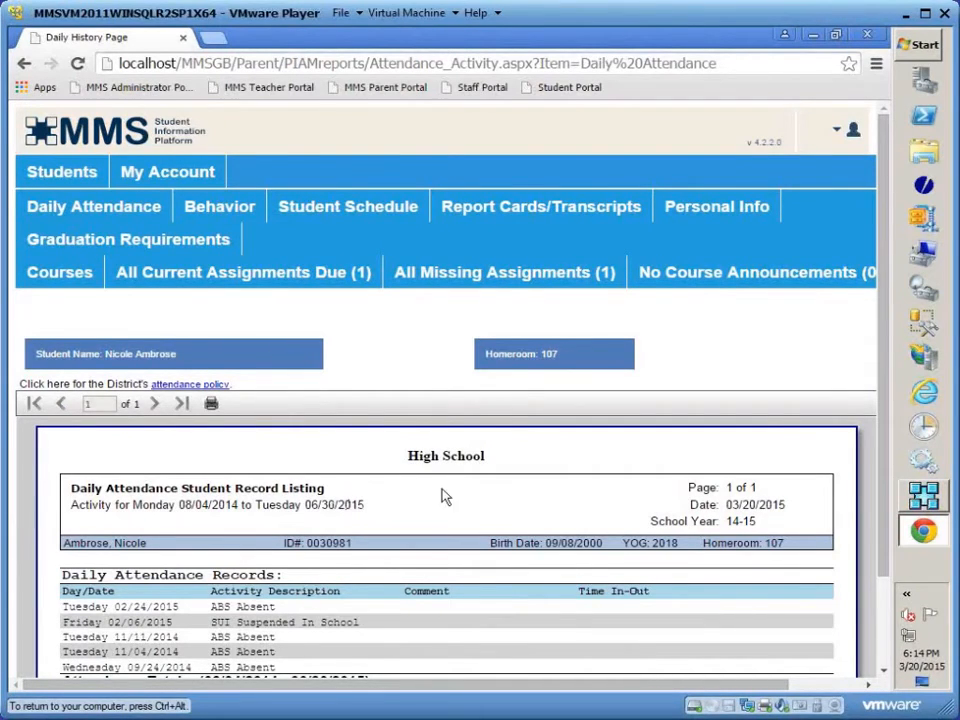
scroll(443, 492, "down", 3)
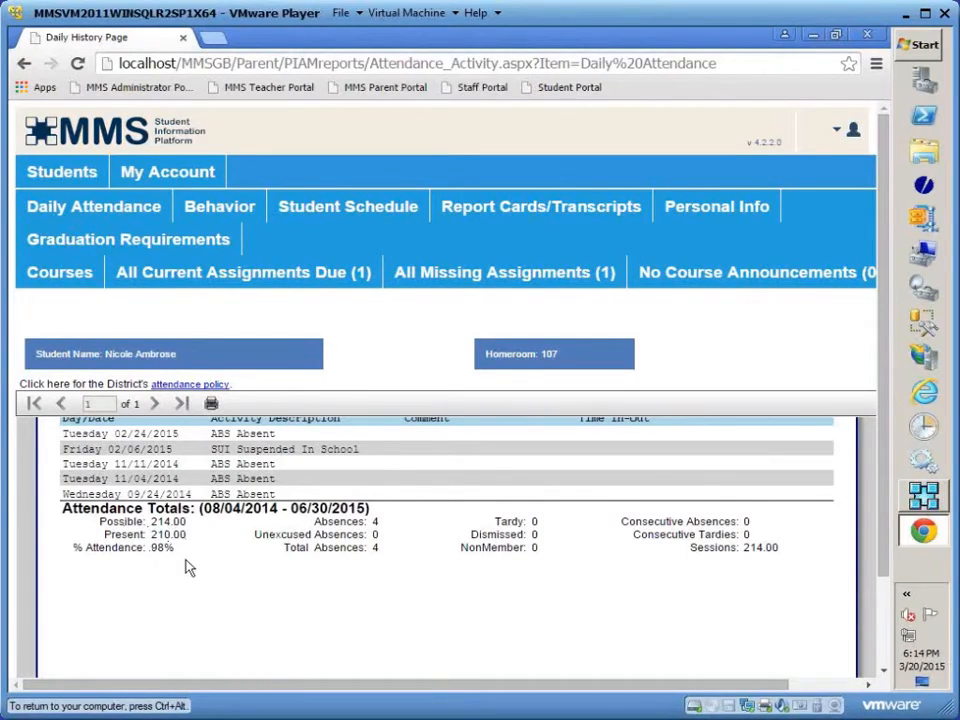
scroll(189, 567, "up", 3)
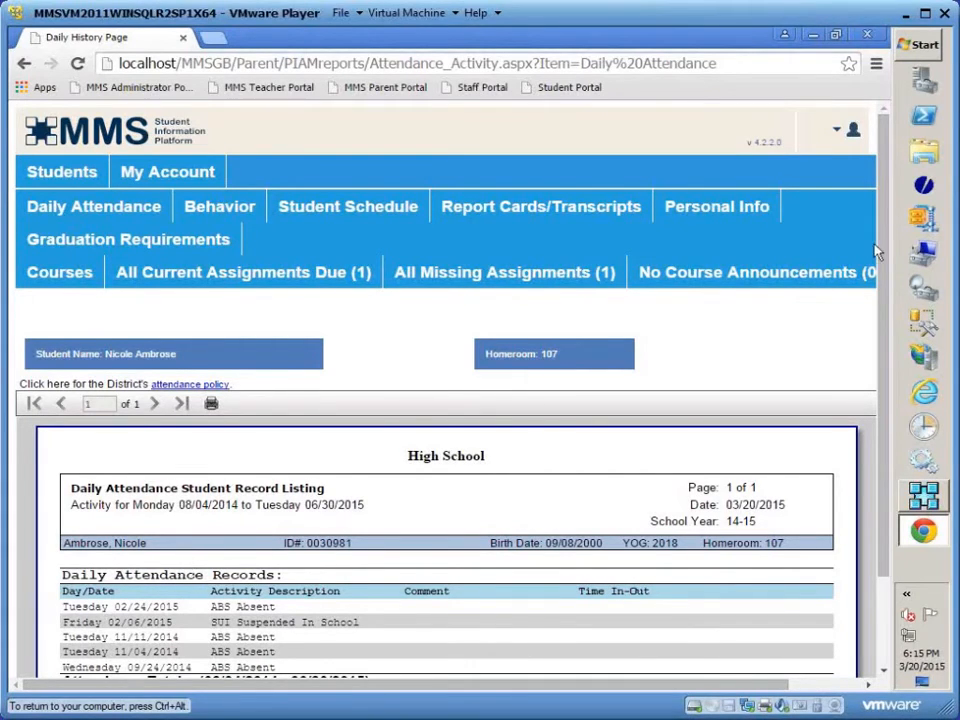
- Switch back to MMS Generations and review the Classes and Class Totals settings for class attendance
left_click(927, 498)
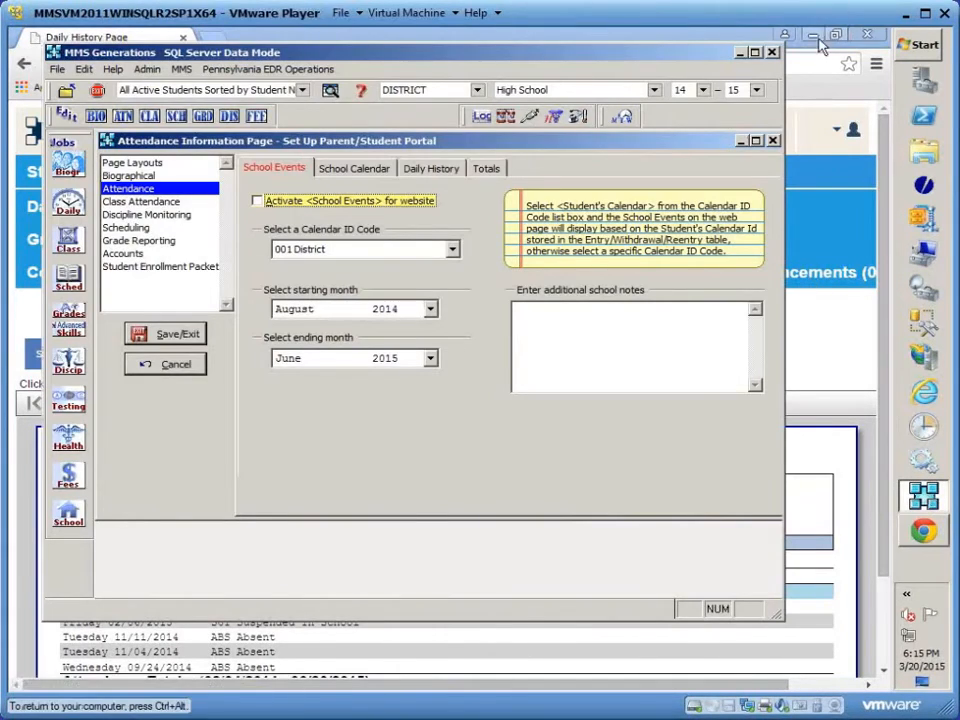
left_click(813, 37)
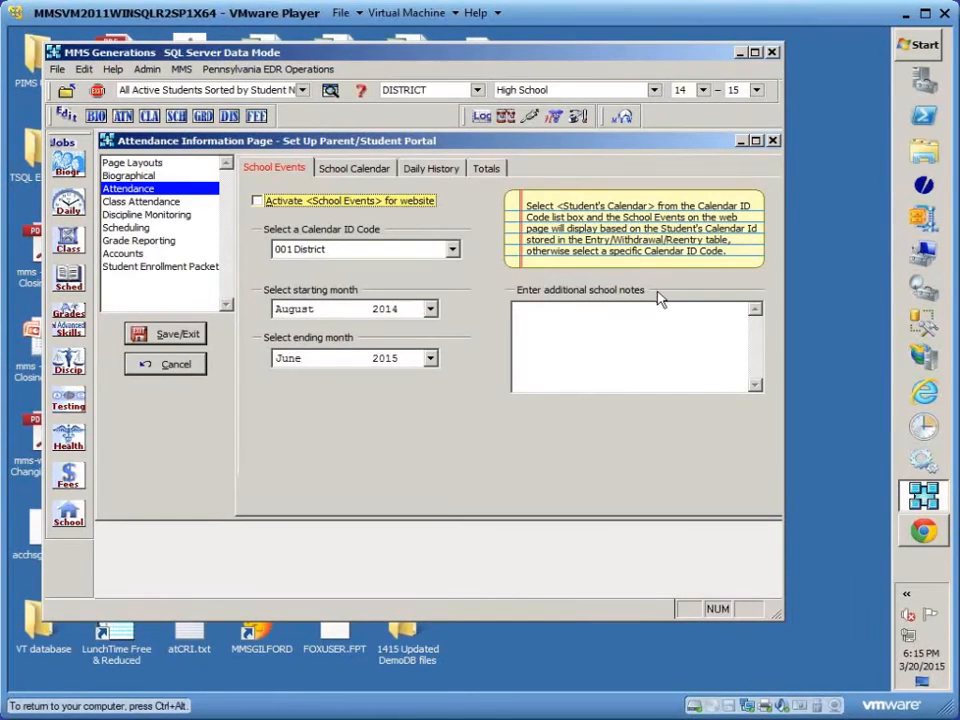
left_click(141, 202)
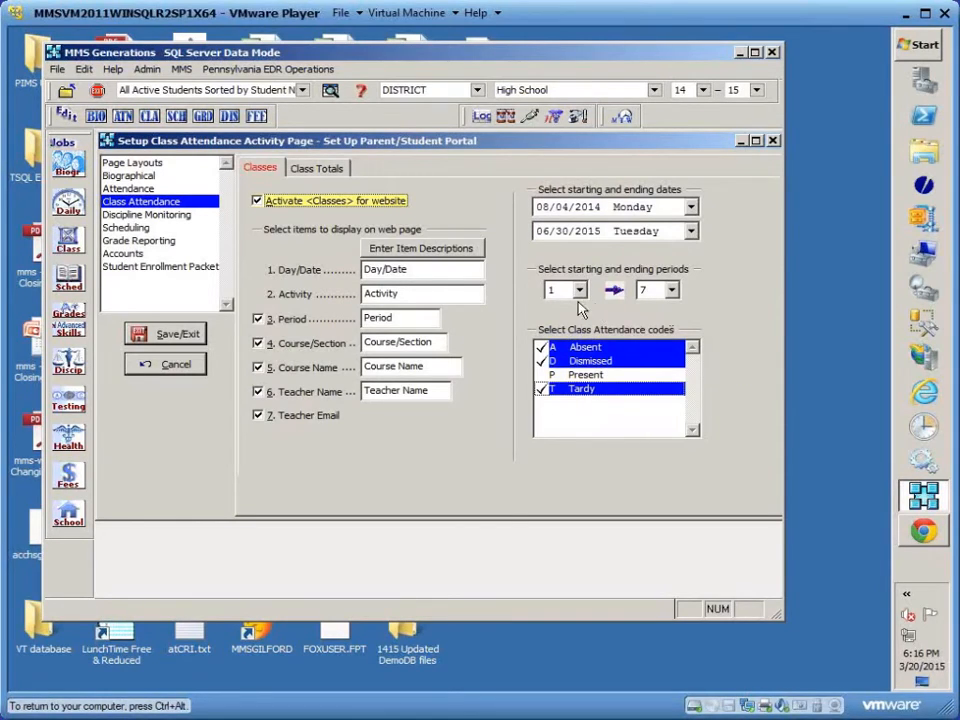
left_click(318, 169)
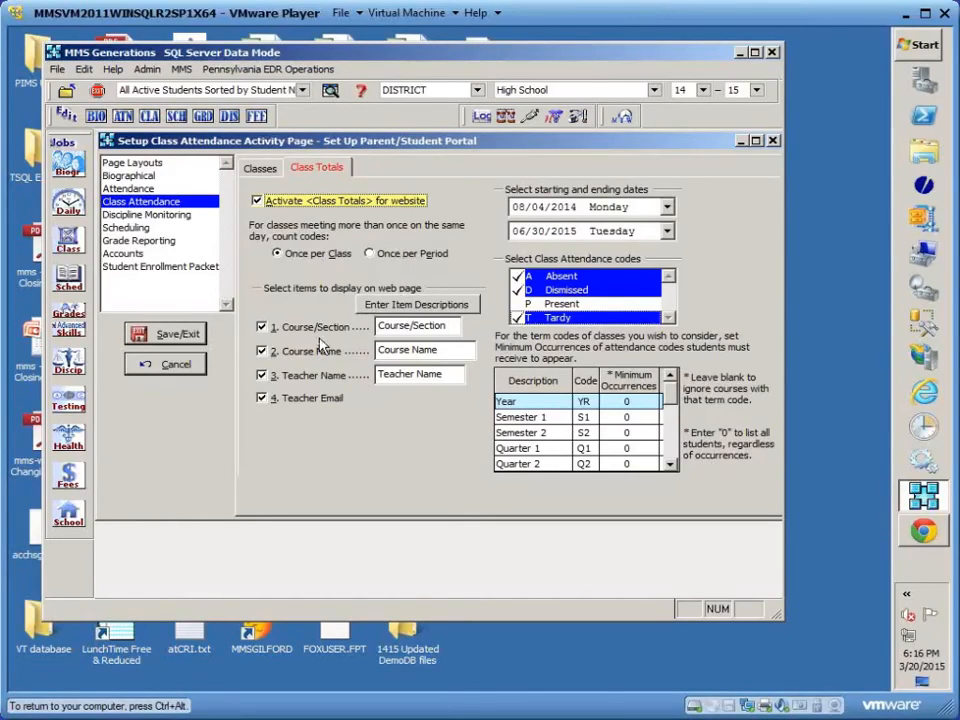
left_click(457, 325)
left_click(466, 352)
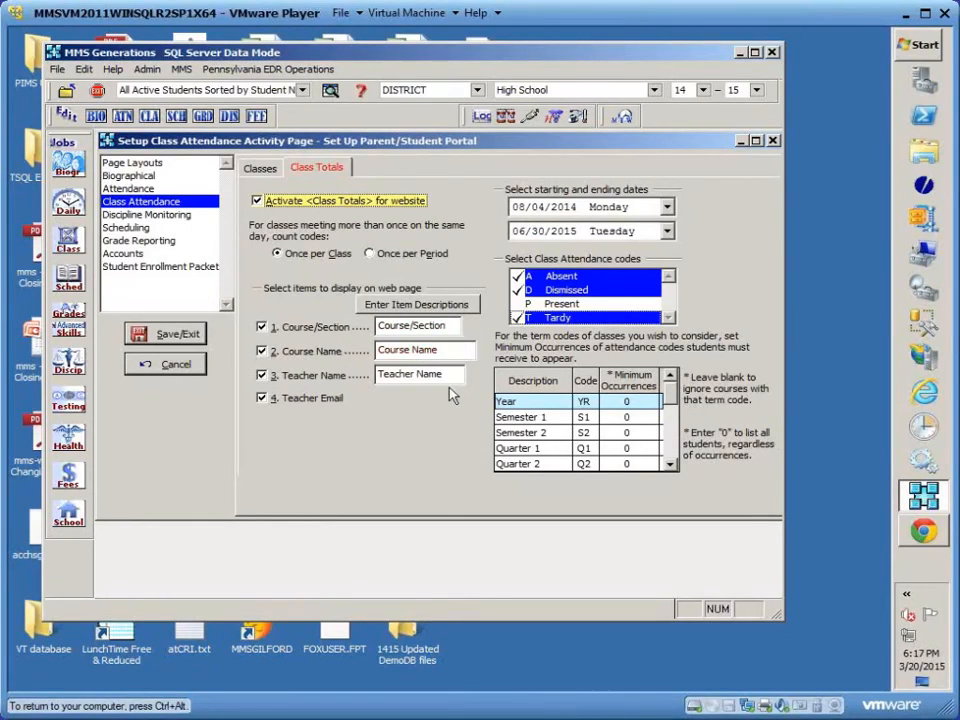